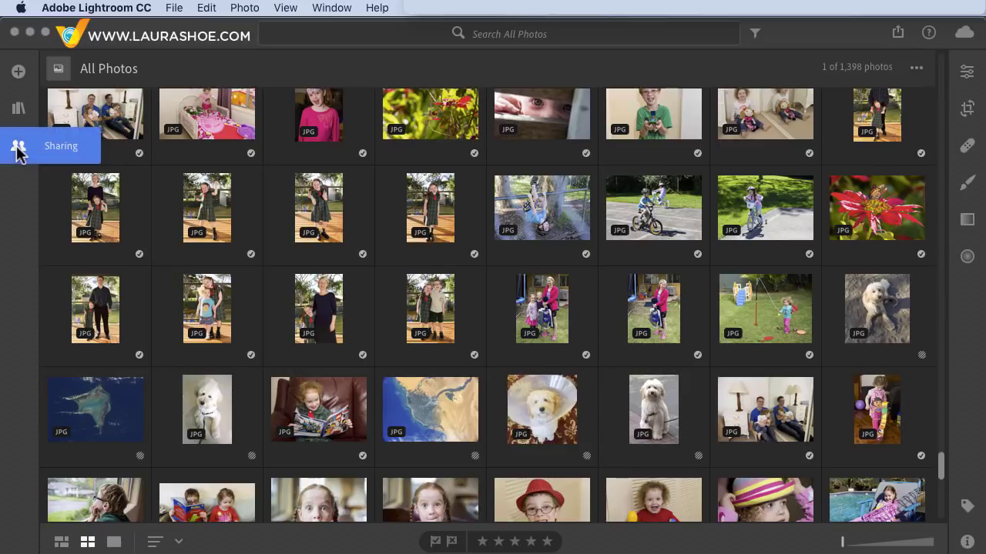
# Open the My Photos panel listing All Photos, People and the five albums.
pyautogui.click(19, 111)
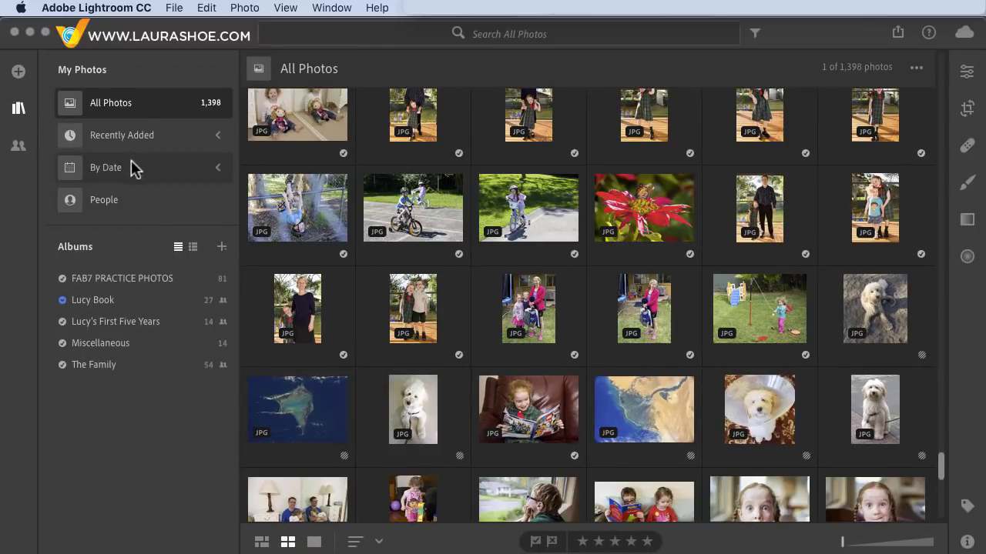
# Switch to People and open the dog's 18-photo face group.
pyautogui.click(132, 201)
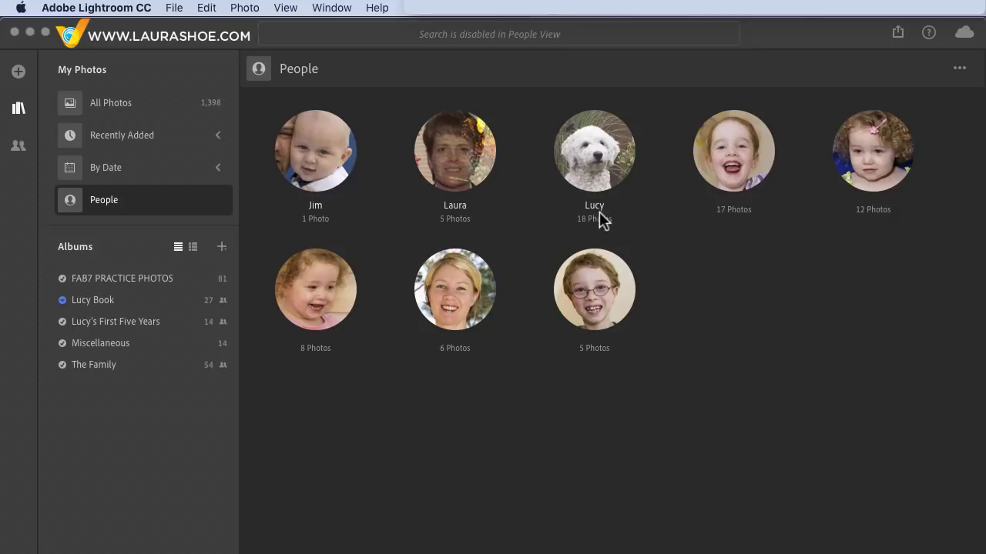
pyautogui.click(593, 163)
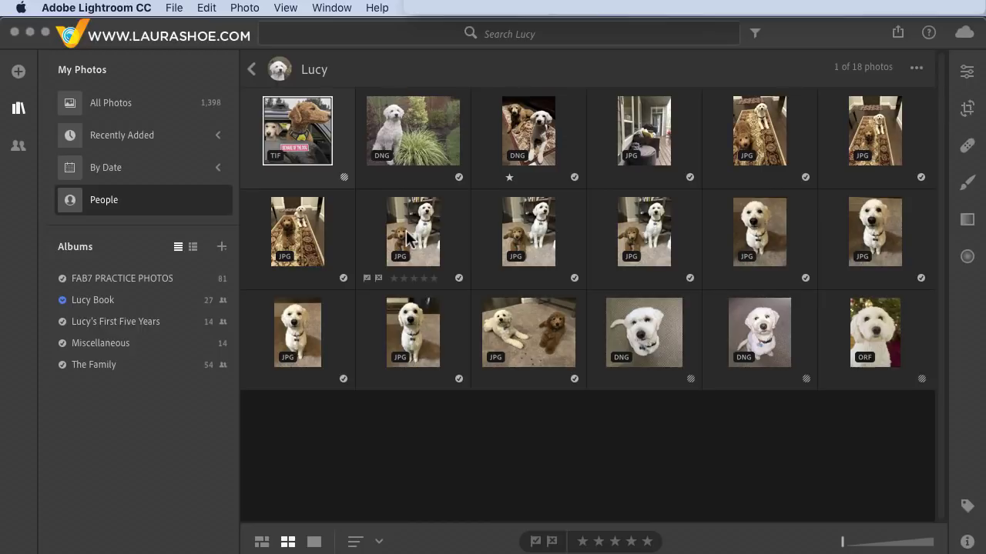
# Go back from the dog's photos to the People overview of eight face groups.
pyautogui.click(252, 69)
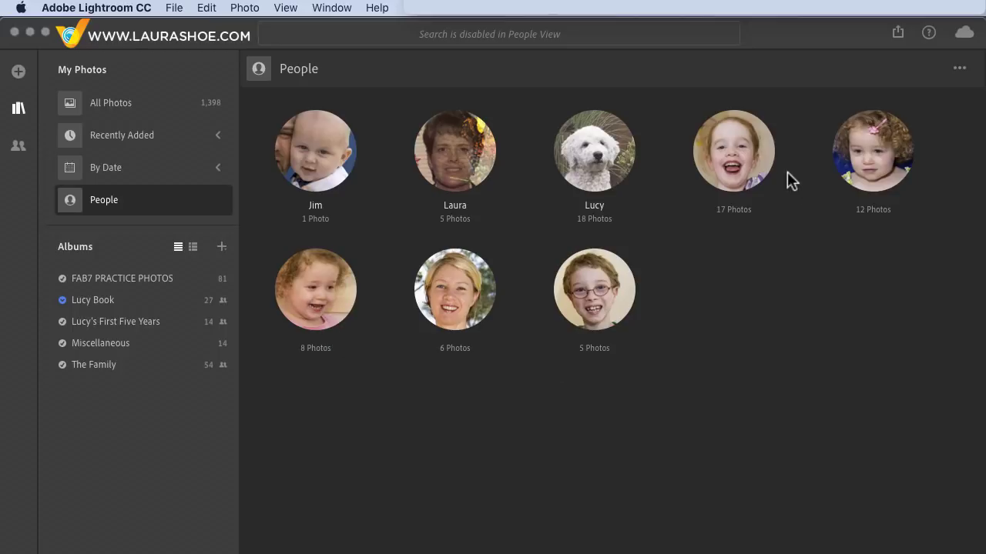
# Open the unnamed 12-photo toddler's group and enter her name.
pyautogui.click(880, 148)
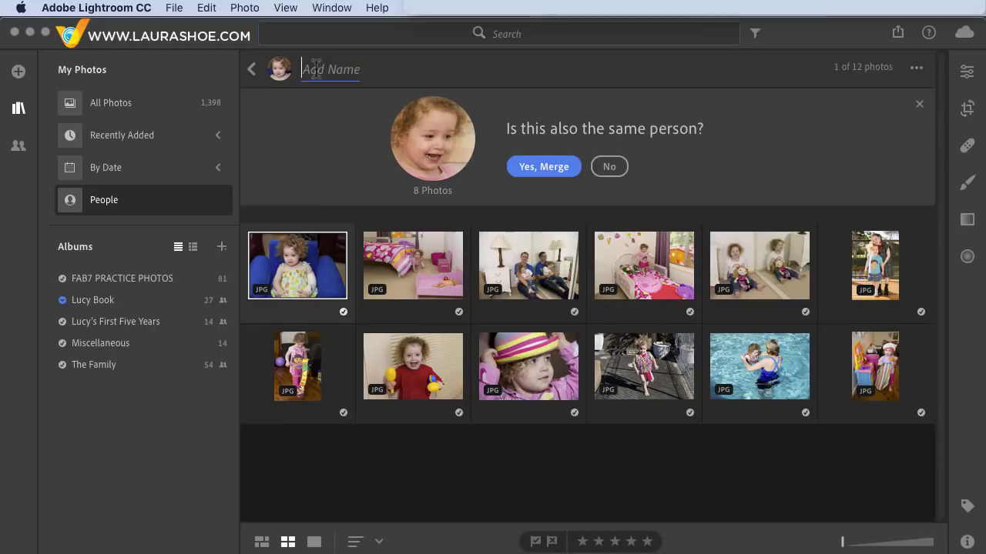
pyautogui.click(311, 68)
pyautogui.write('Kristin')
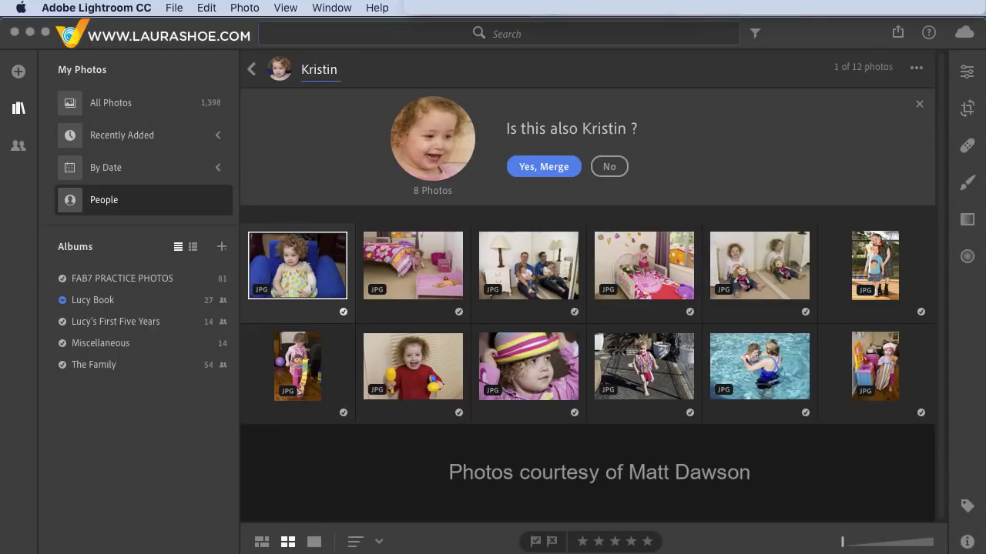
pyautogui.press('Return')
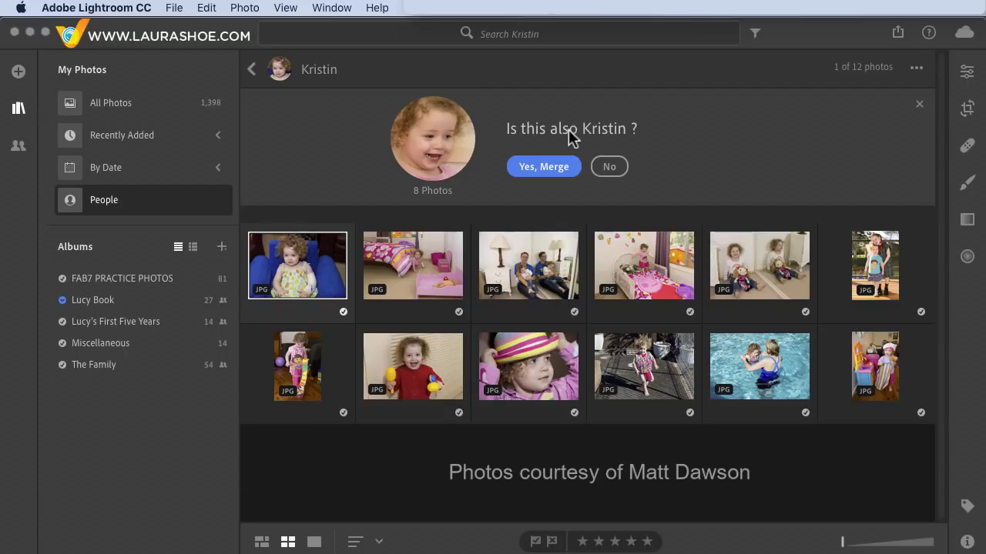
# Merge in the matching 8-photo group, decline the 17-photo suggestion, and select the mismatched last photo.
pyautogui.click(546, 168)
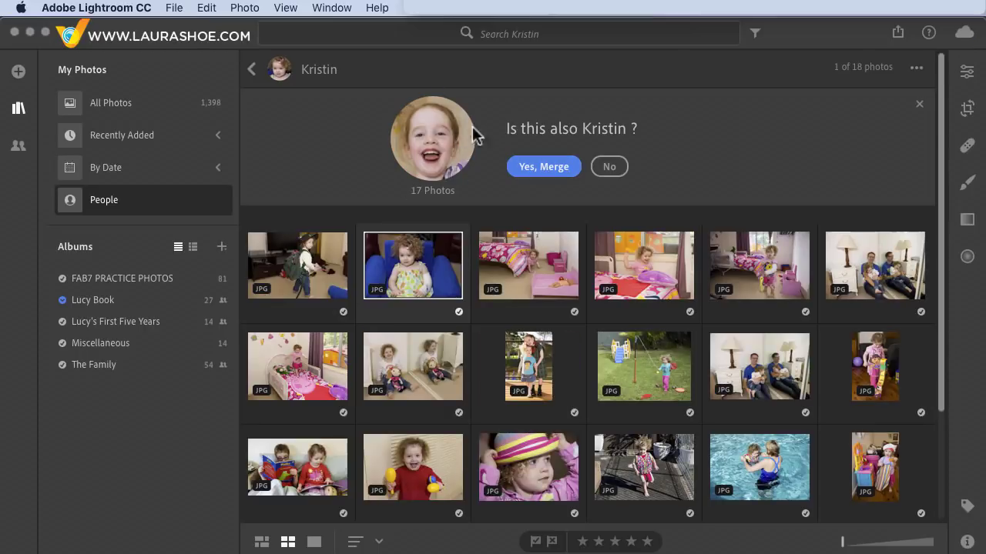
pyautogui.click(608, 167)
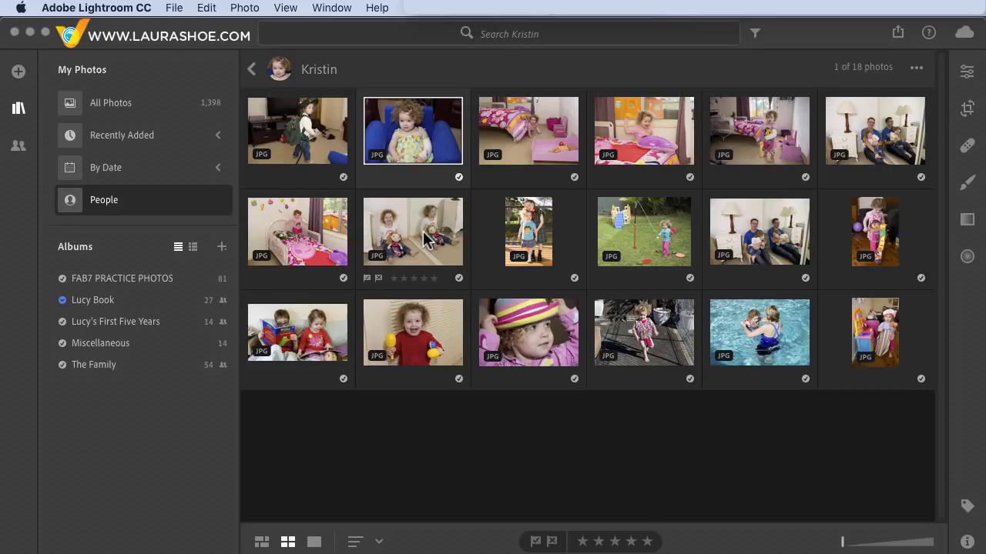
pyautogui.click(874, 345)
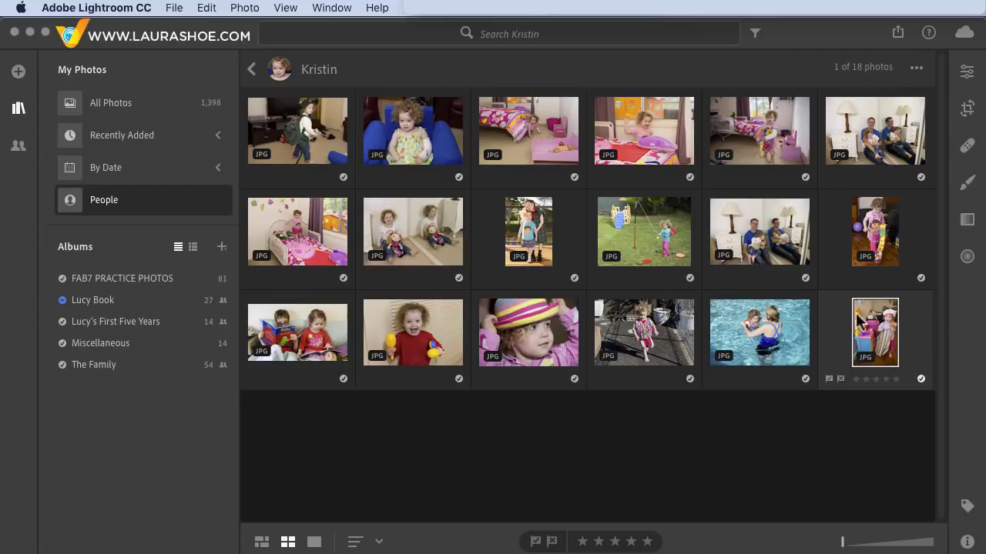
# Remove the mismatched photo from the toddler's group, leaving 17, and return to People.
pyautogui.rightClick(875, 331)
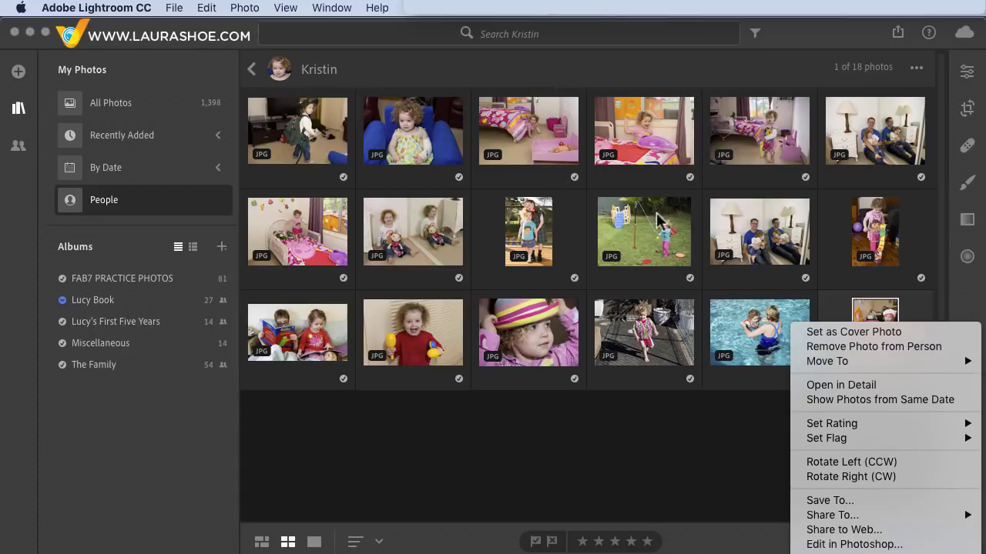
pyautogui.click(903, 347)
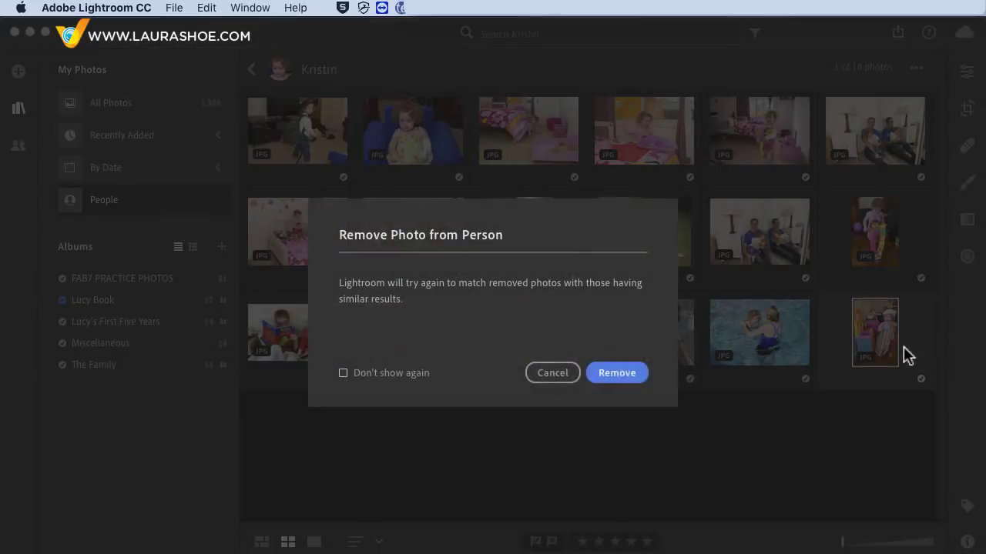
pyautogui.click(616, 373)
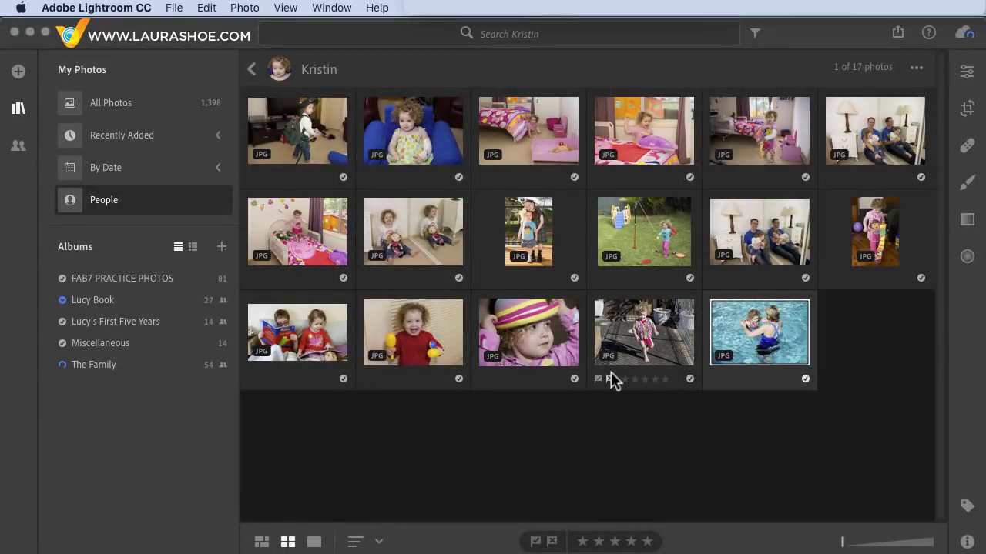
pyautogui.click(104, 202)
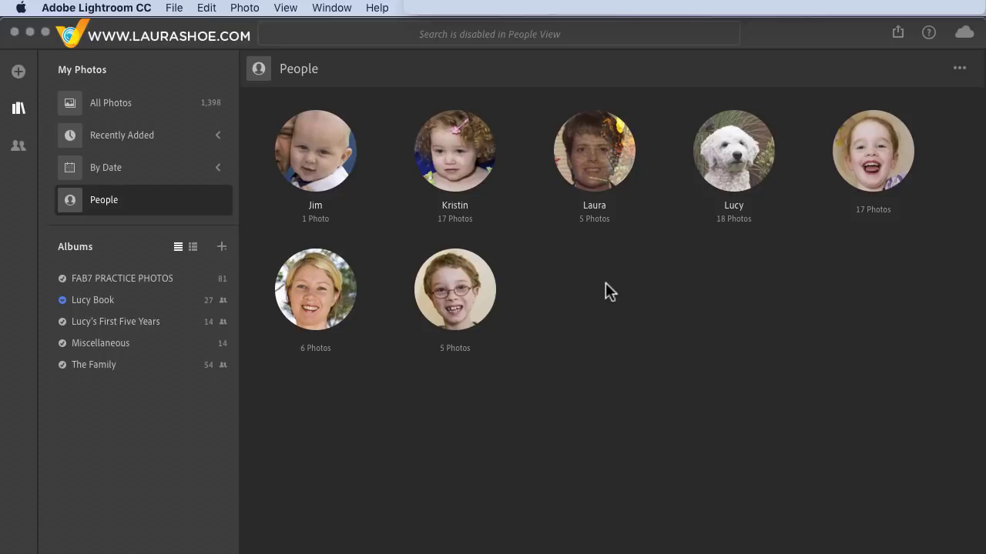
# Open the unnamed 17-photo girl's group and enter her name.
pyautogui.click(866, 144)
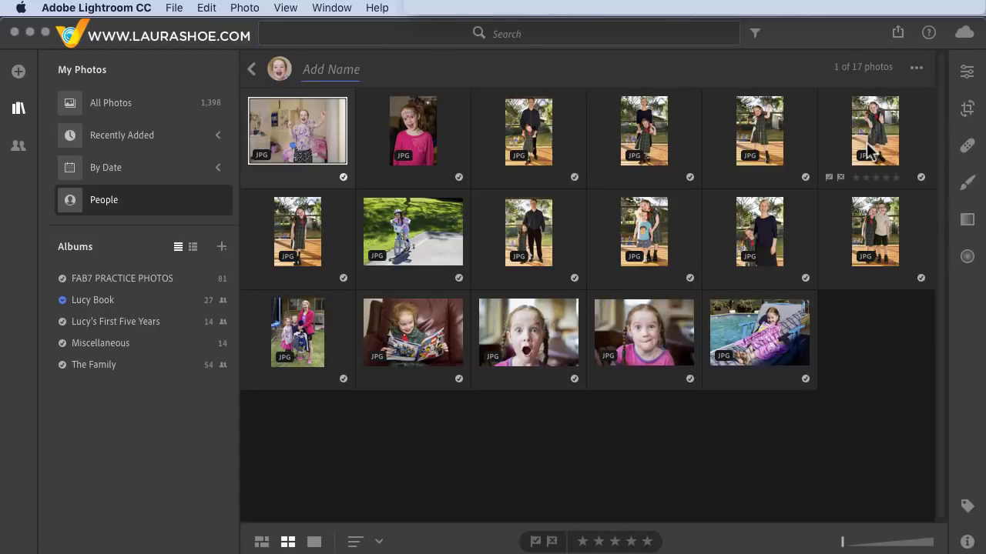
pyautogui.write('Megan')
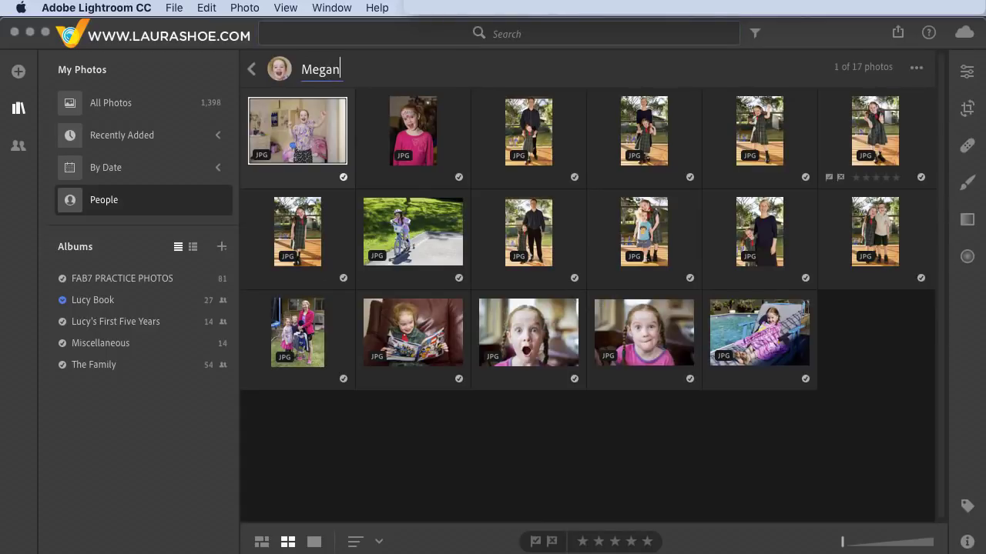
pyautogui.press('Return')
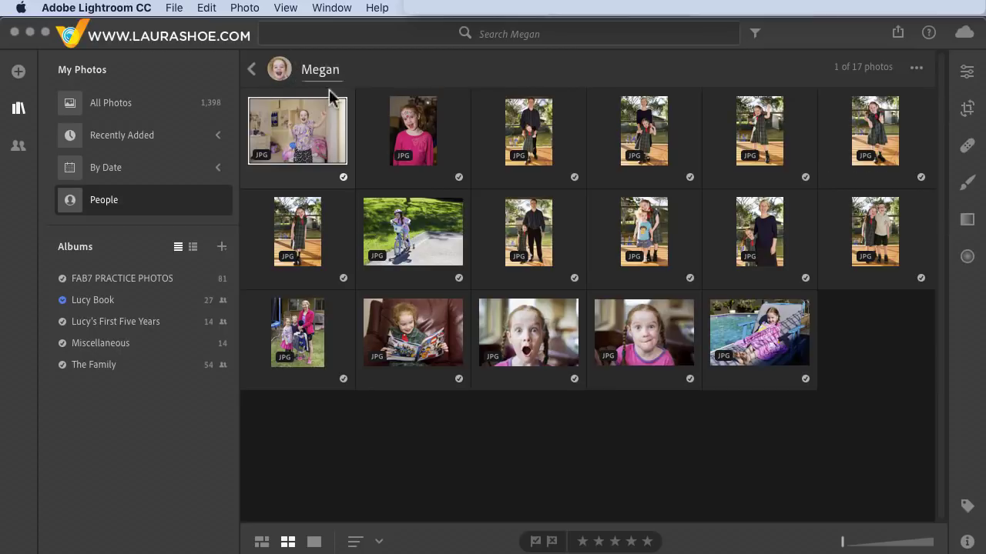
# Set the face-painted photo as her cover photo and return to the People overview.
pyautogui.rightClick(409, 125)
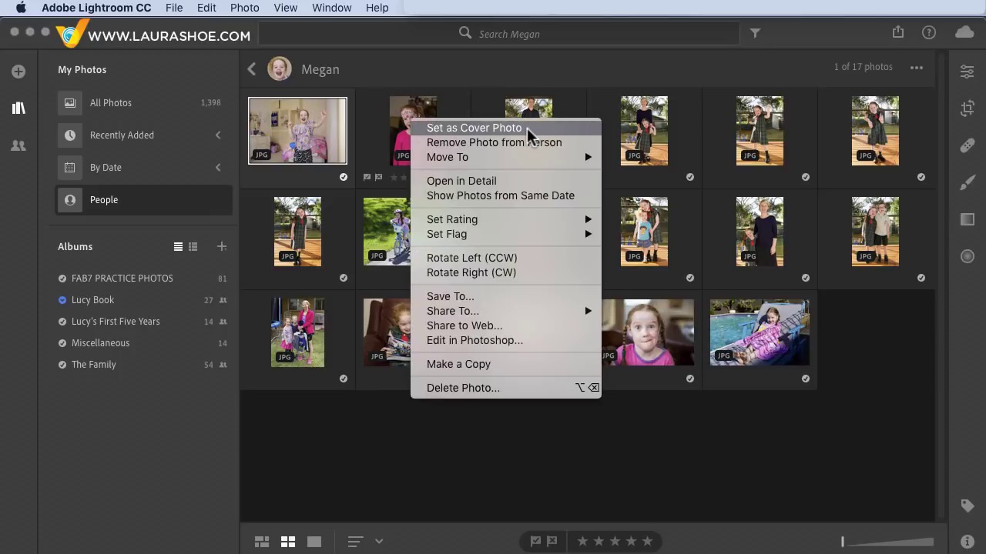
pyautogui.moveTo(460, 165)
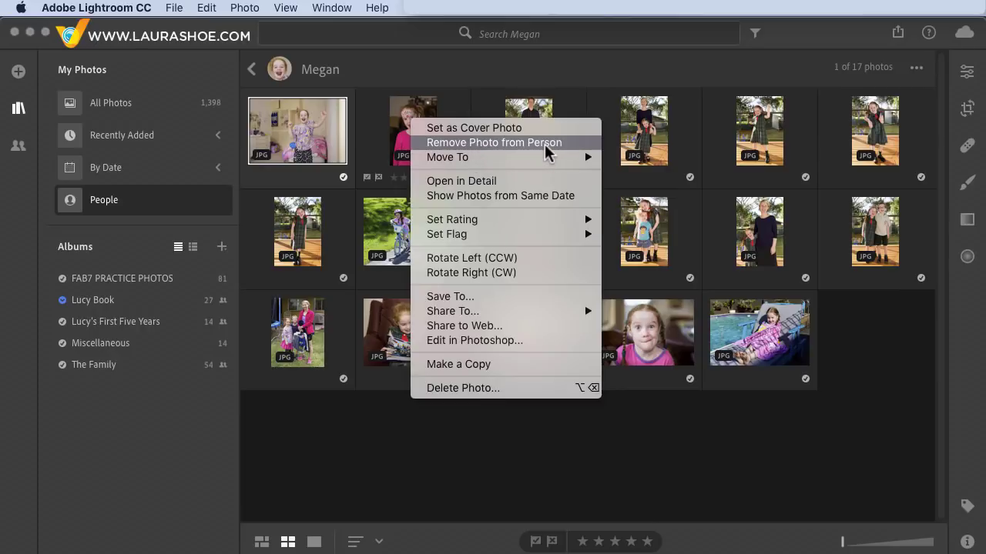
pyautogui.moveTo(493, 159)
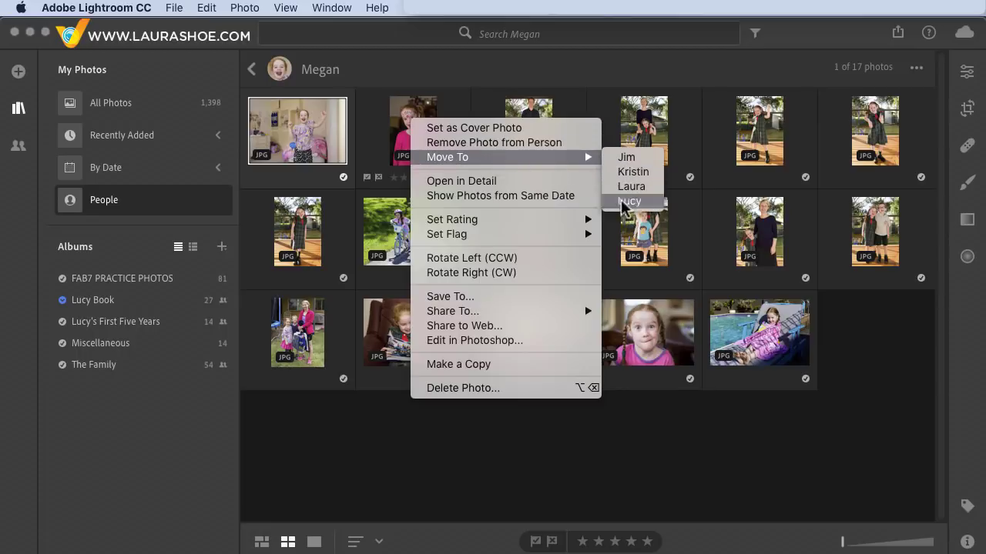
pyautogui.click(482, 132)
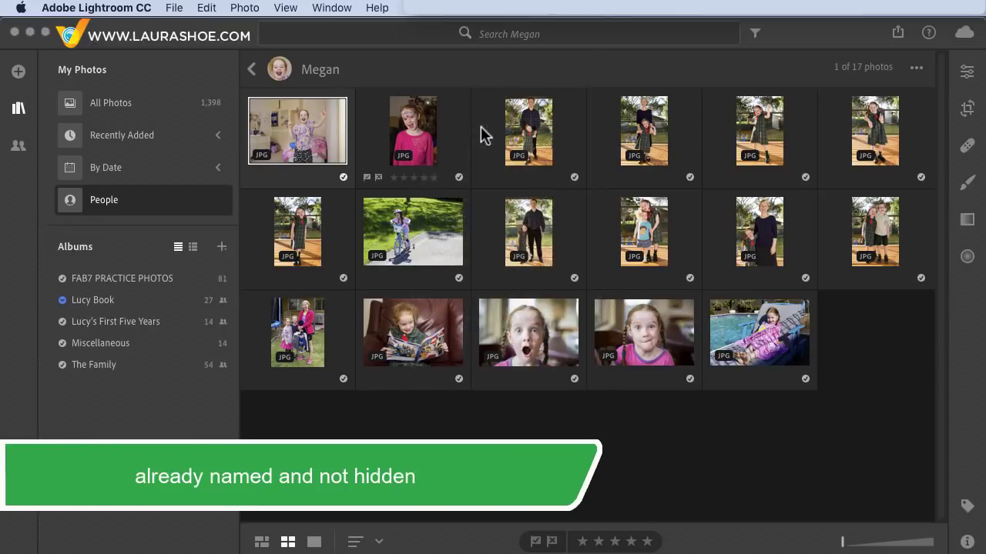
pyautogui.click(250, 72)
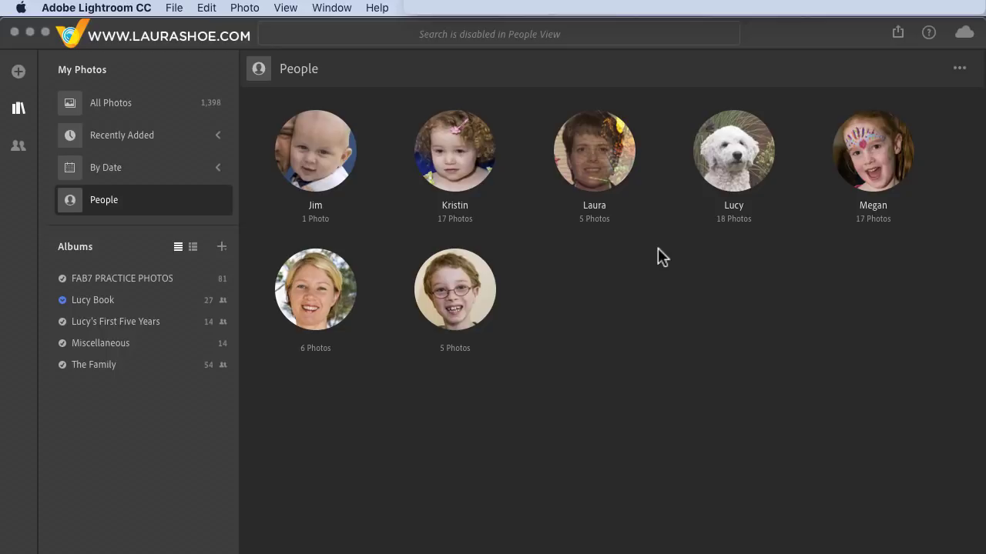
# Hide the baby's one-photo group using Show and Hide People.
pyautogui.click(959, 69)
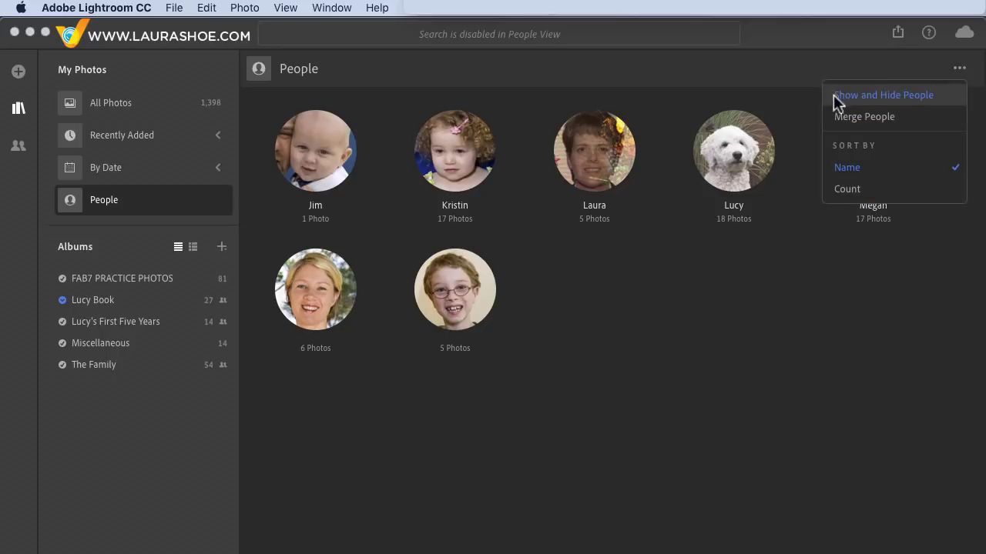
pyautogui.click(917, 96)
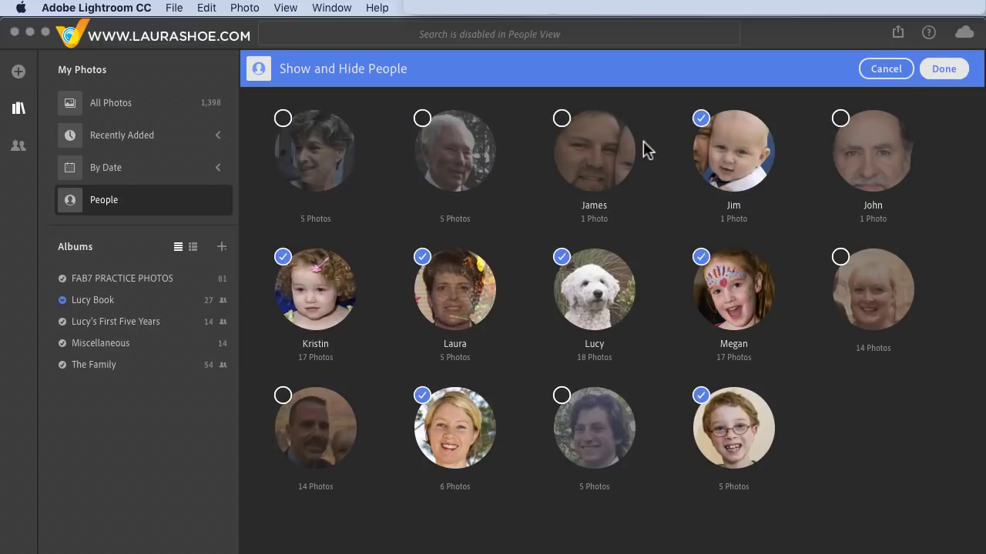
pyautogui.click(701, 120)
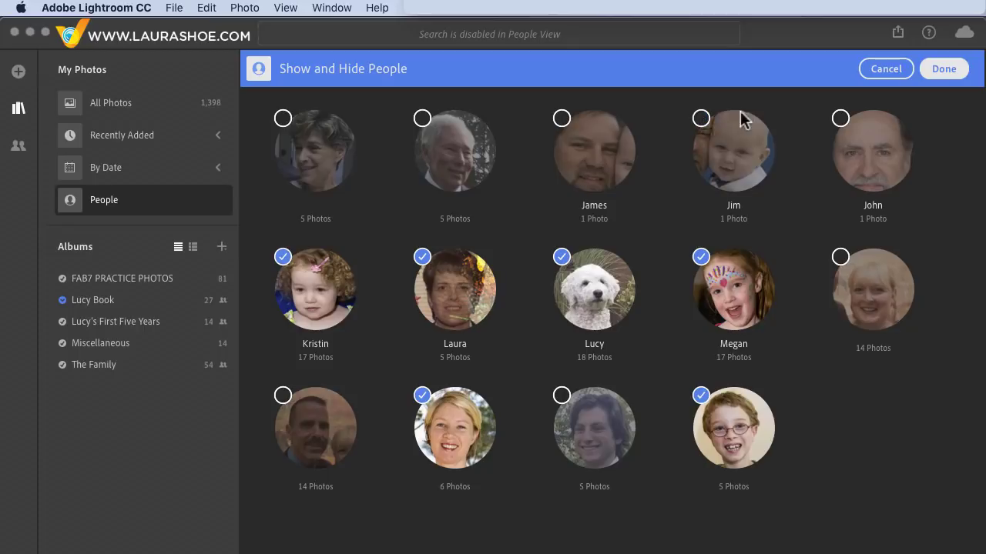
pyautogui.click(943, 68)
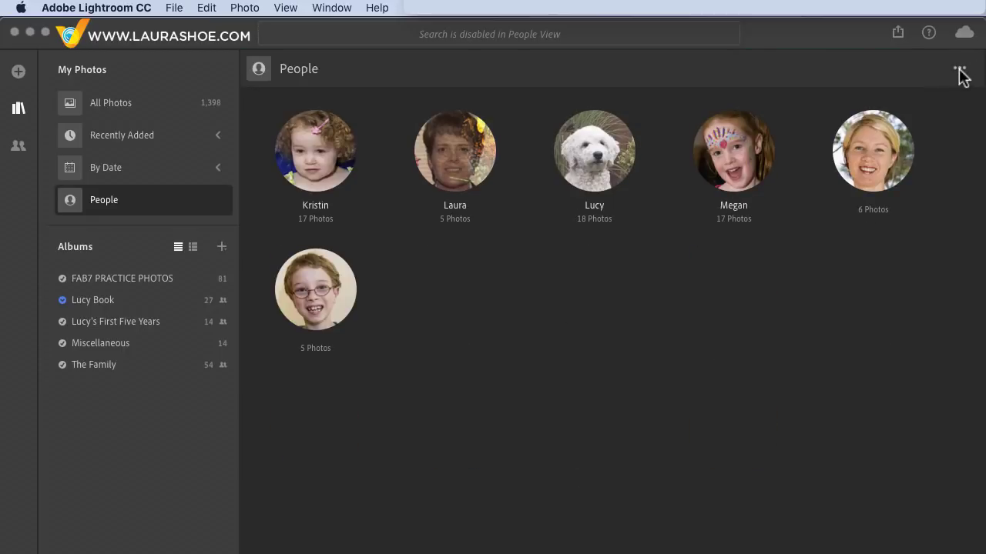
pyautogui.click(960, 69)
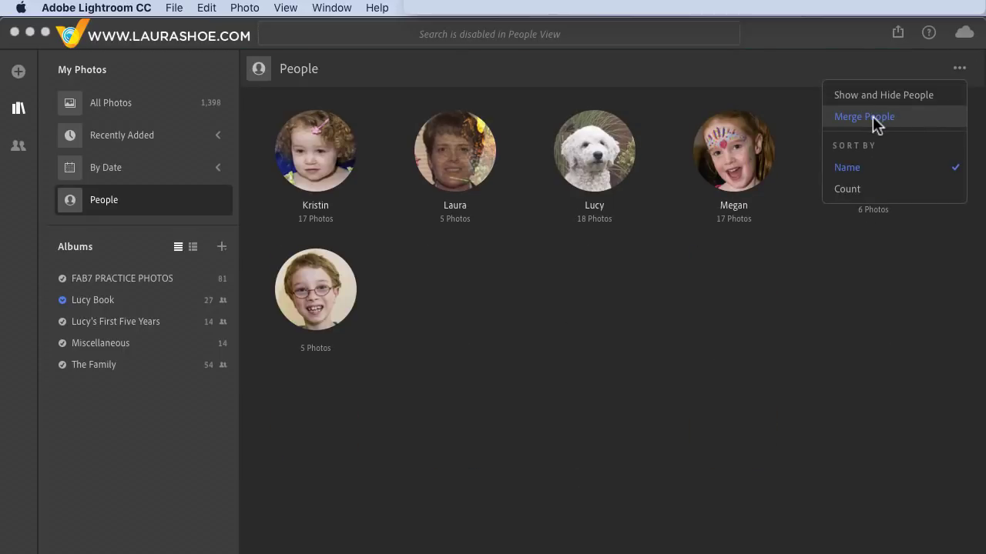
pyautogui.click(443, 335)
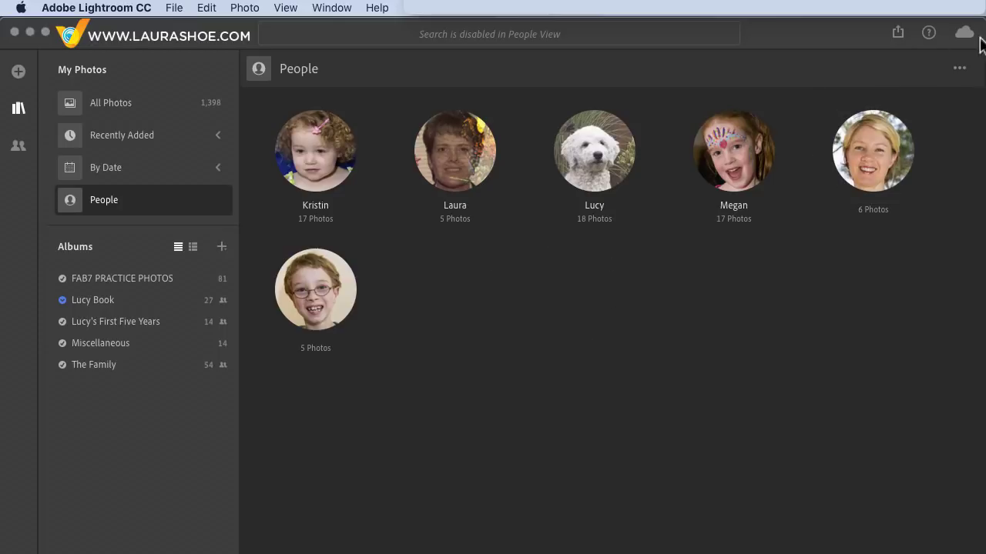
pyautogui.click(960, 69)
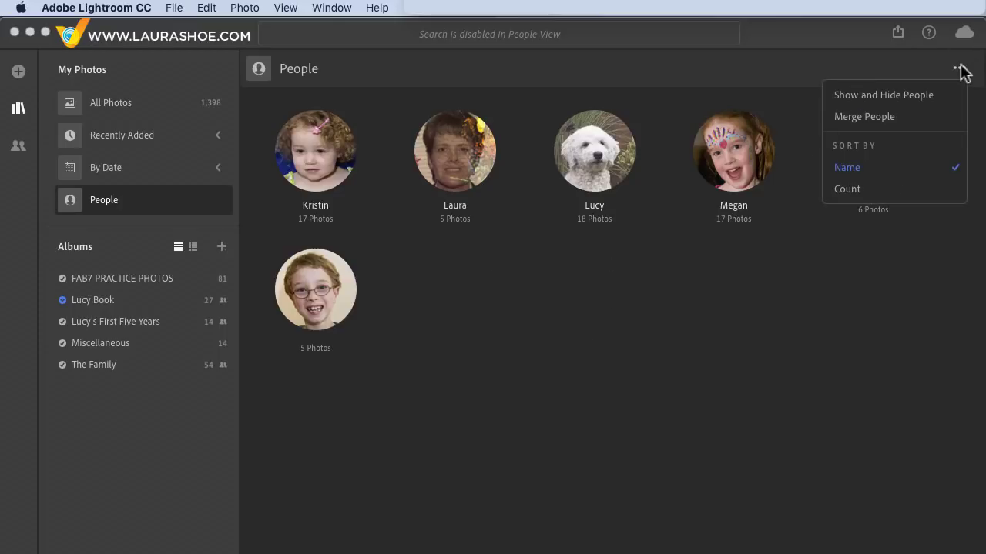
pyautogui.click(899, 121)
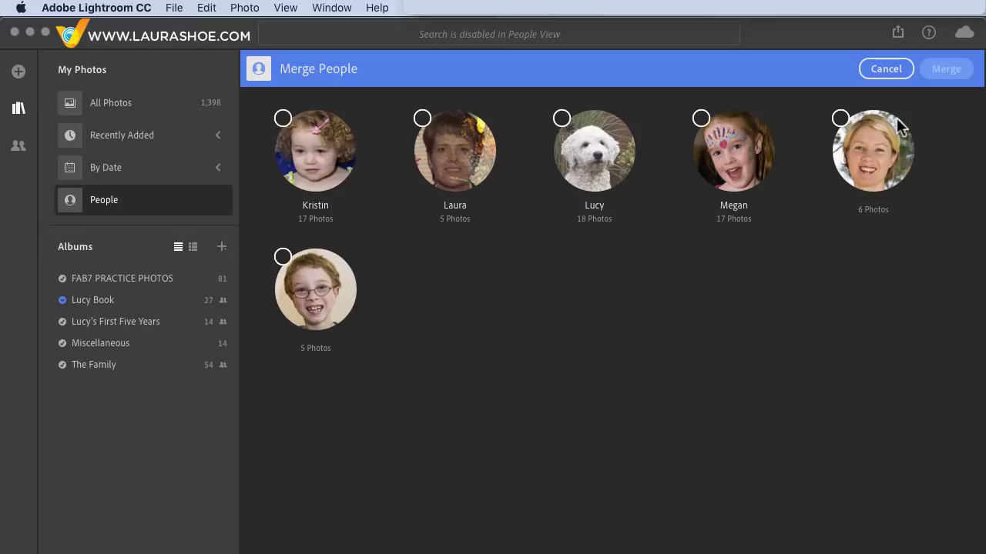
pyautogui.click(700, 120)
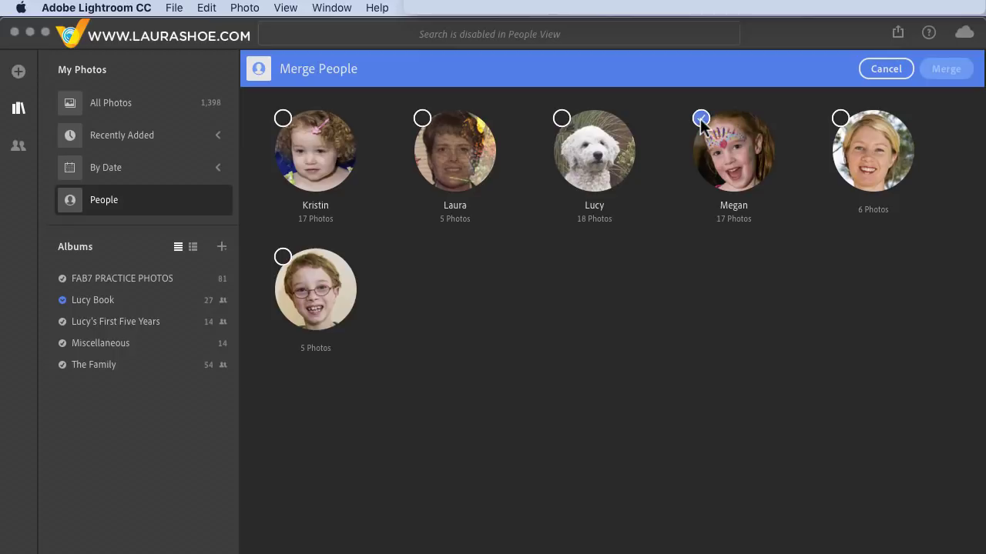
pyautogui.click(840, 120)
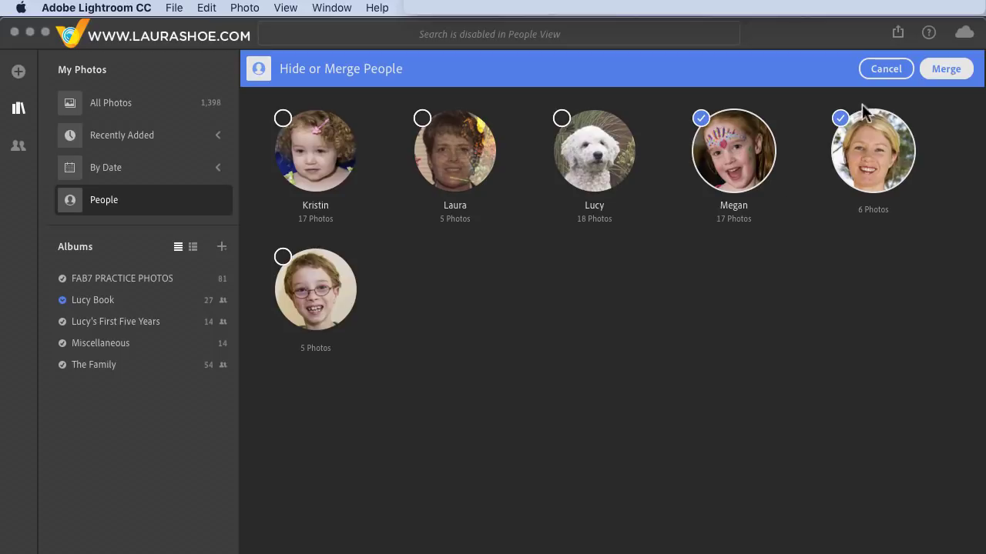
pyautogui.click(839, 118)
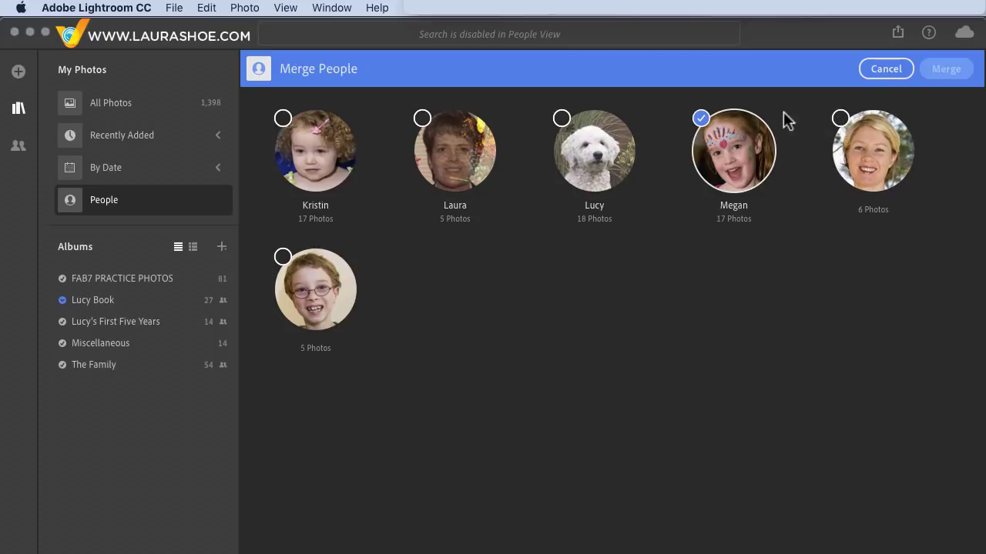
pyautogui.click(701, 119)
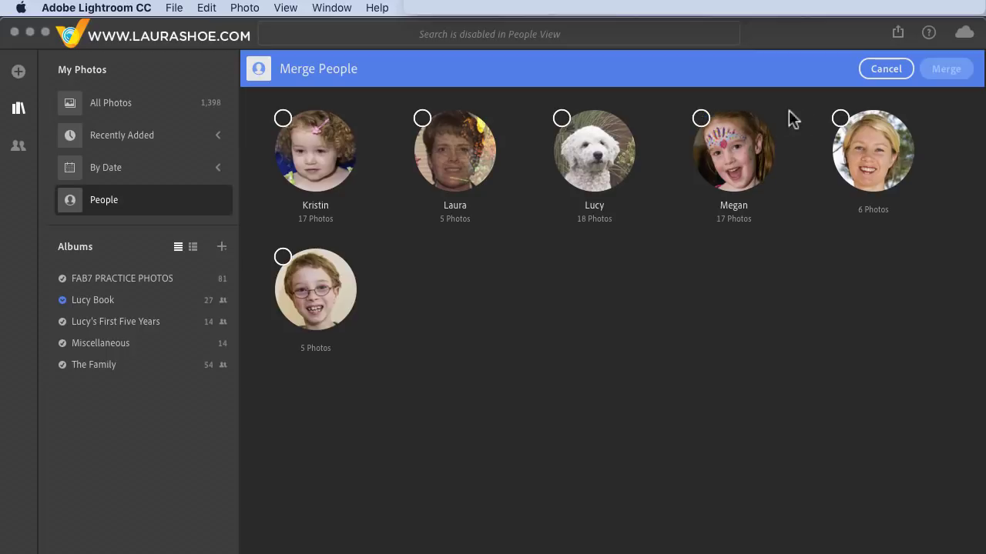
pyautogui.click(881, 69)
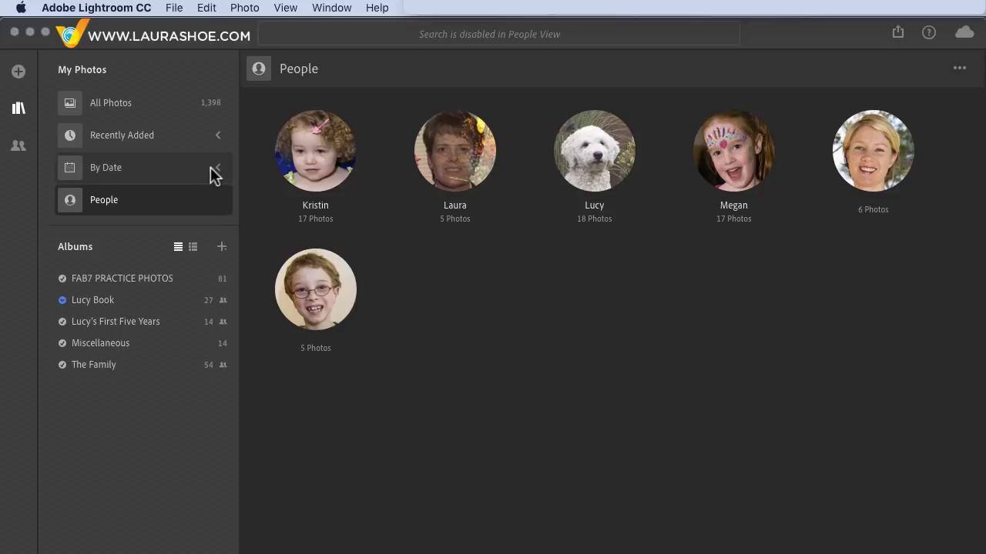
# Show the 54 photos imported Friday 1:52 PM with the first photo's keywords and people panel open.
pyautogui.click(216, 139)
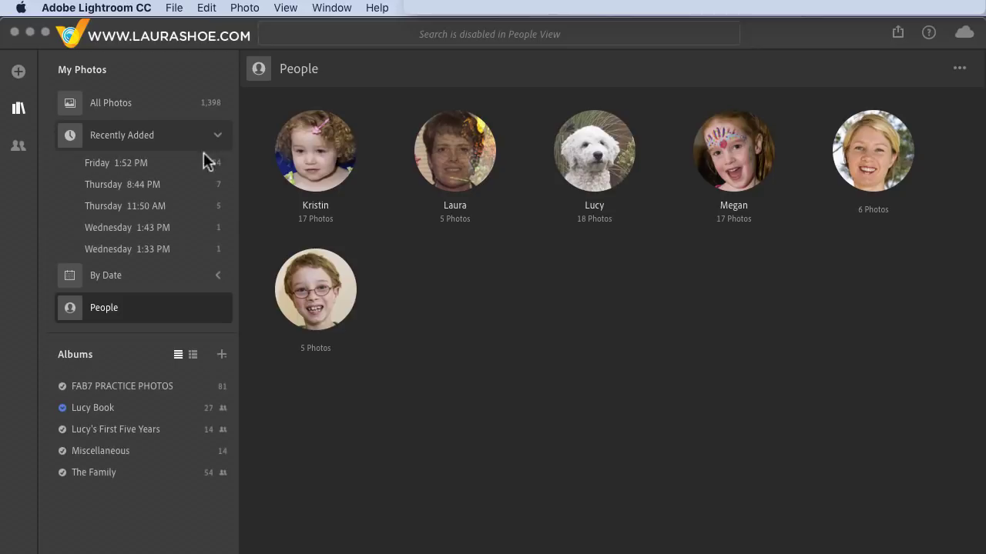
pyautogui.click(172, 168)
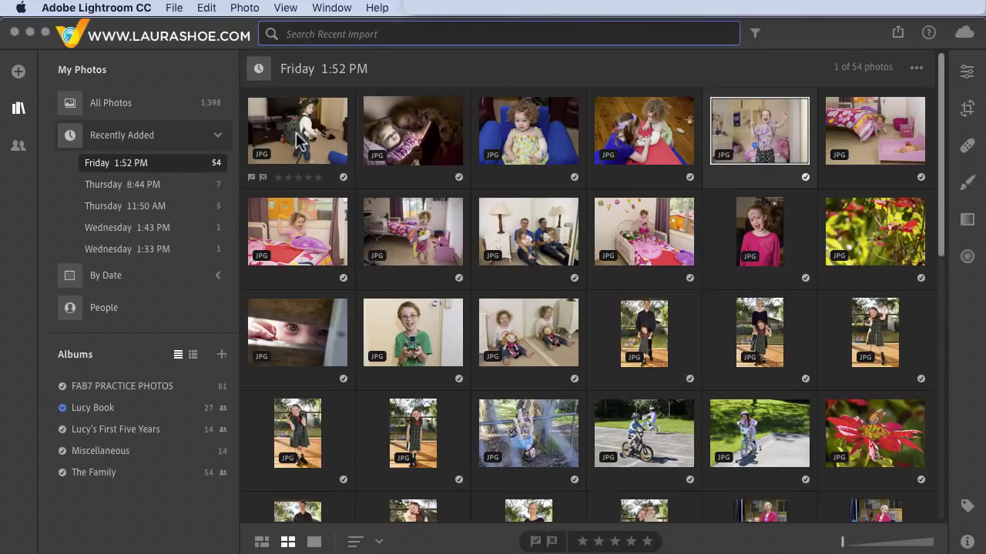
pyautogui.click(299, 142)
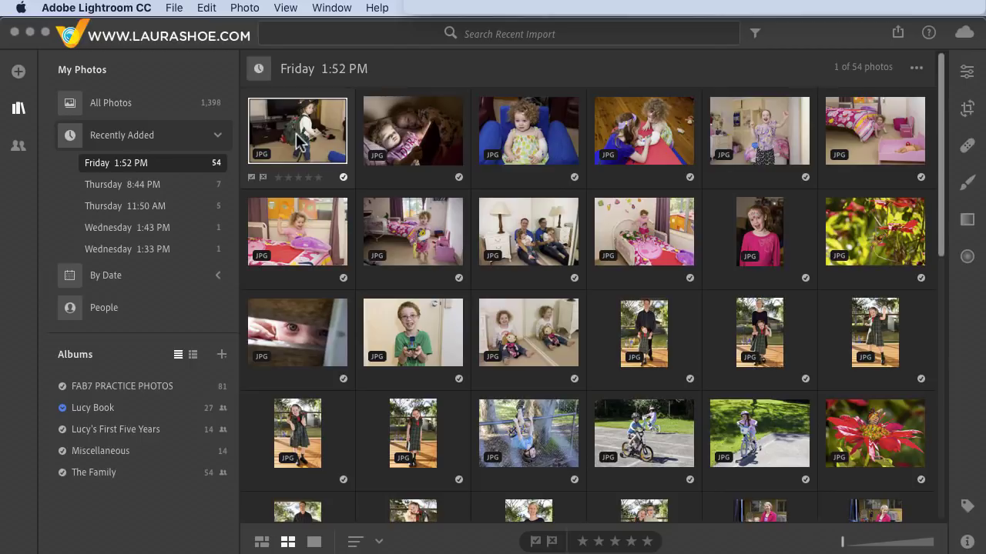
pyautogui.click(967, 508)
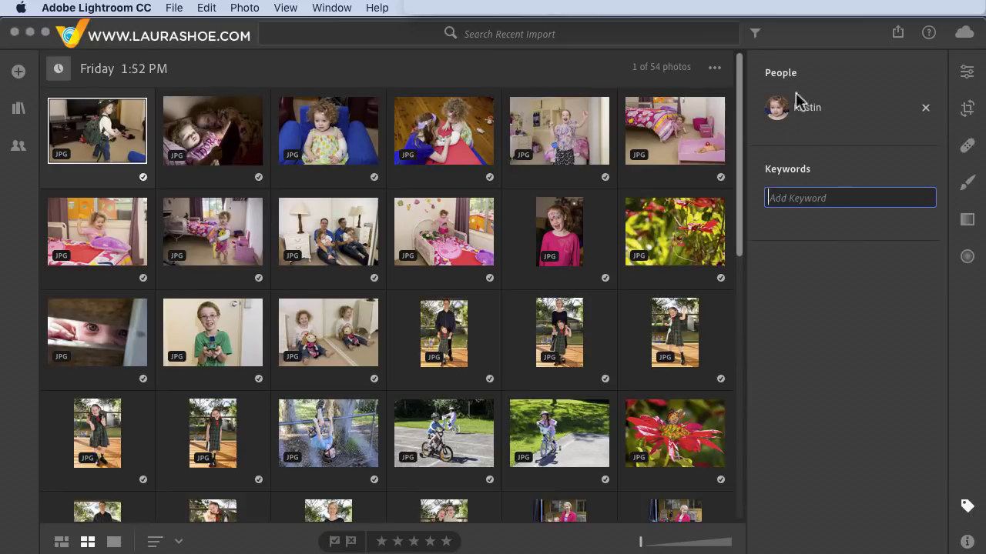
# Tag both unnamed faces in the two-men photo with the man's name.
pyautogui.click(327, 237)
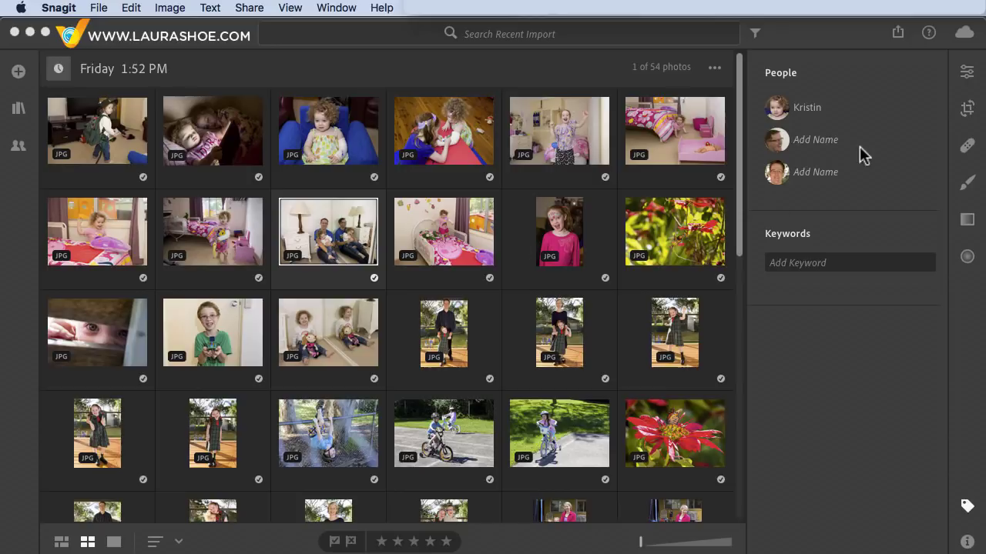
pyautogui.click(815, 140)
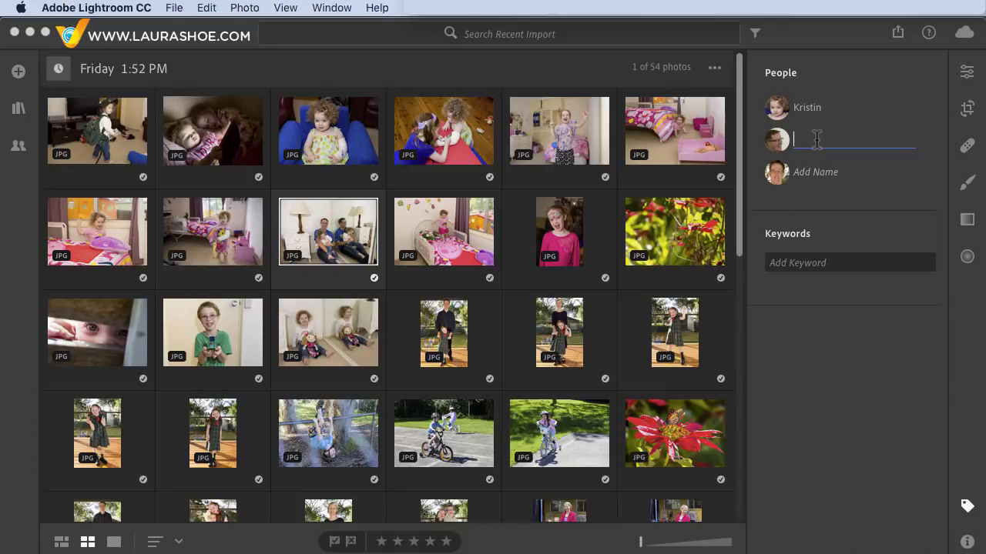
pyautogui.write('Matt')
pyautogui.press('Return')
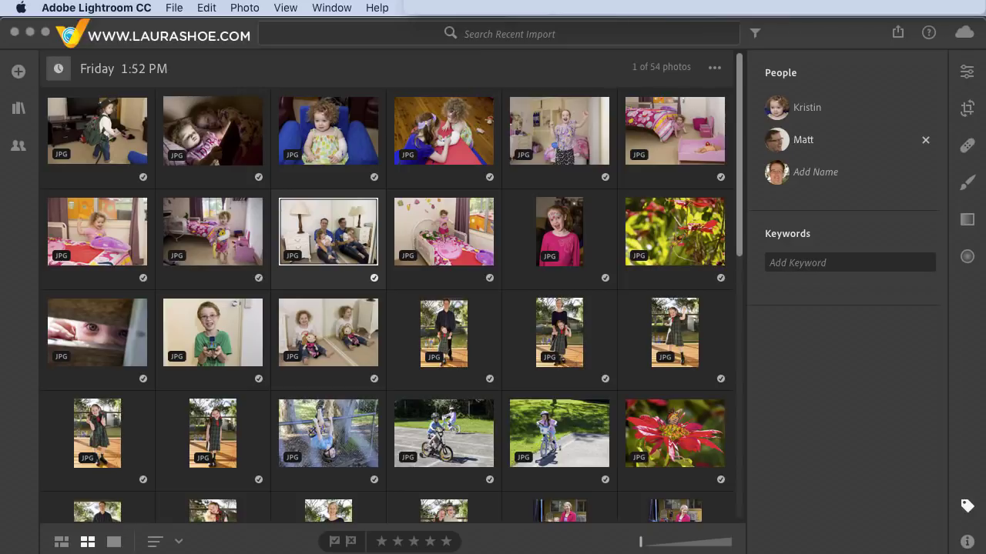
pyautogui.press('Tab')
pyautogui.write('Matt')
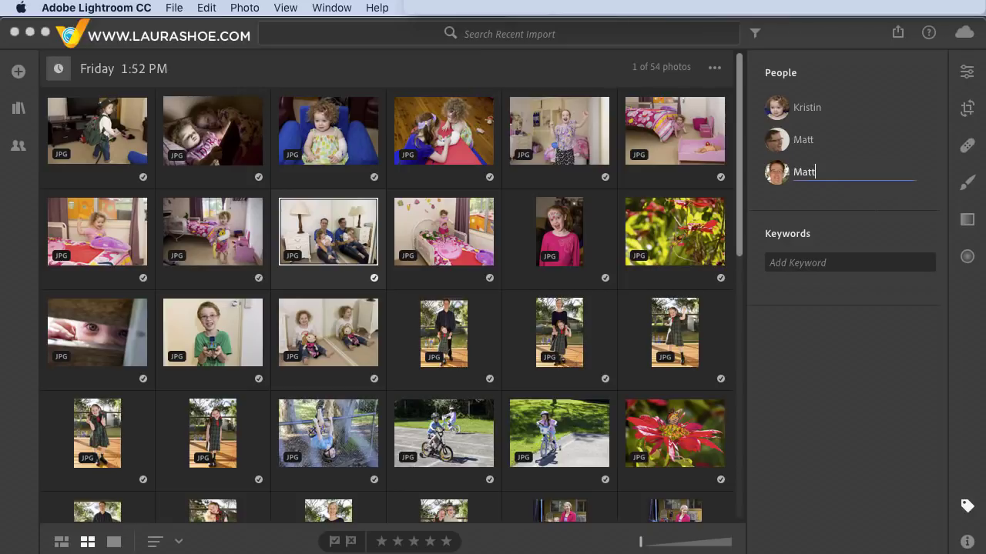
pyautogui.press('Return')
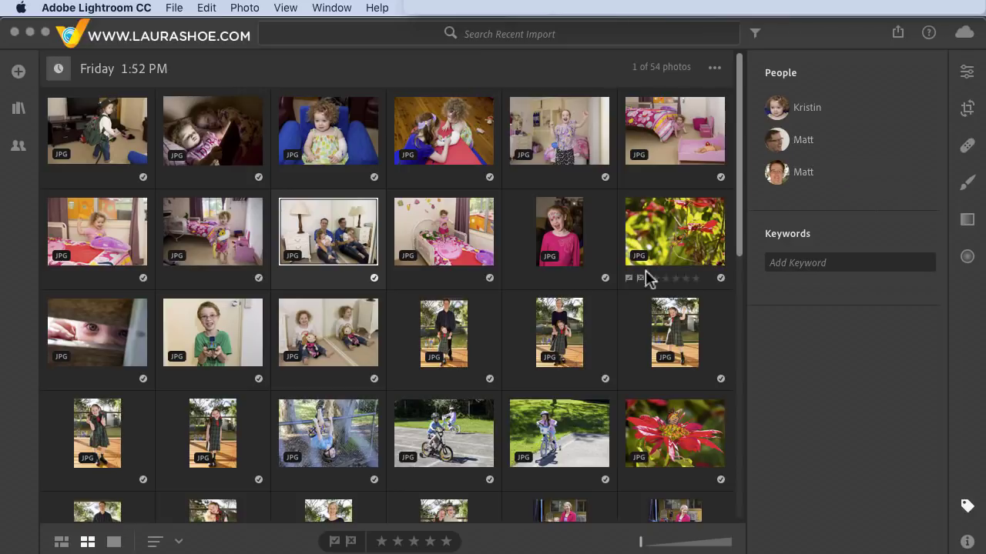
pyautogui.click(477, 339)
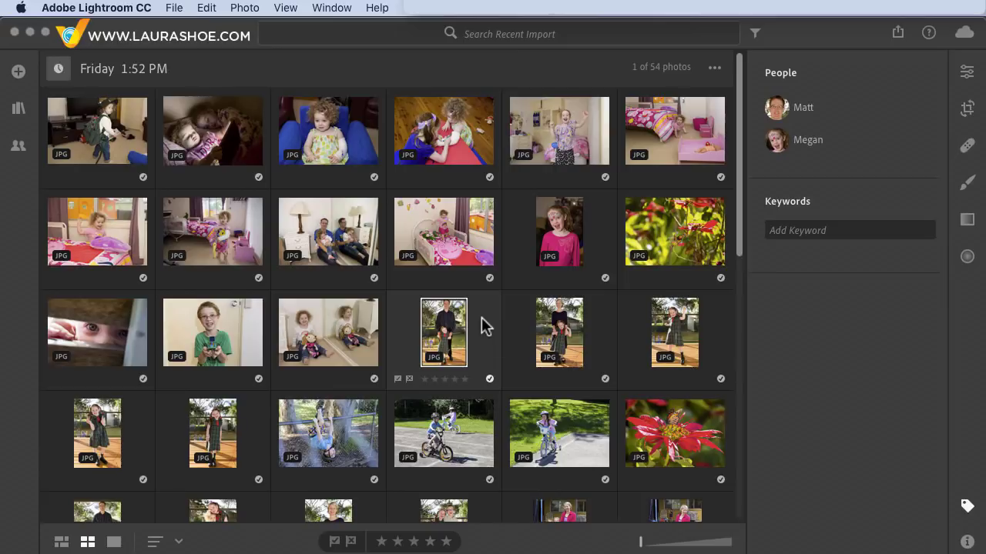
# Add the toddler's name as a keyword to the peering-eye close-up photo.
pyautogui.click(90, 327)
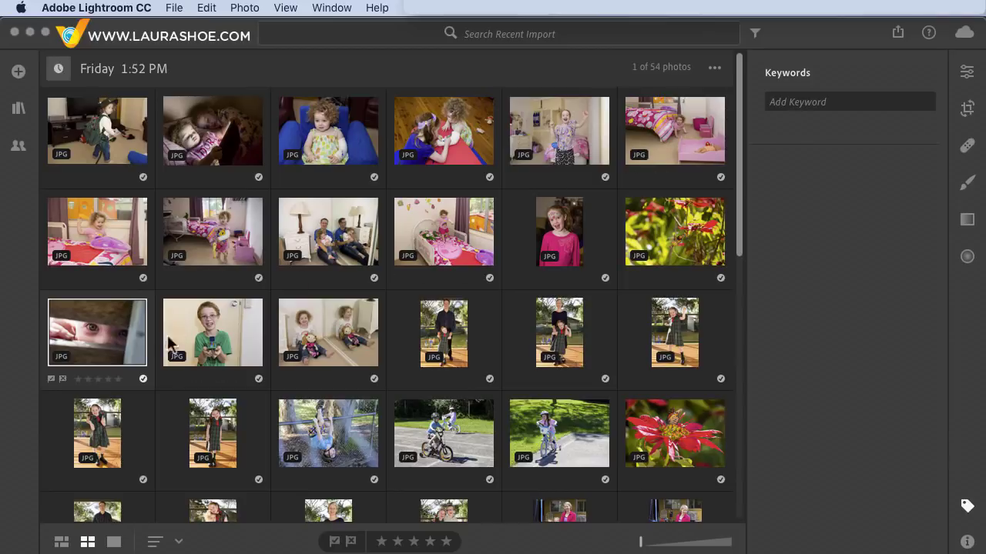
pyautogui.click(801, 102)
pyautogui.write('Kri')
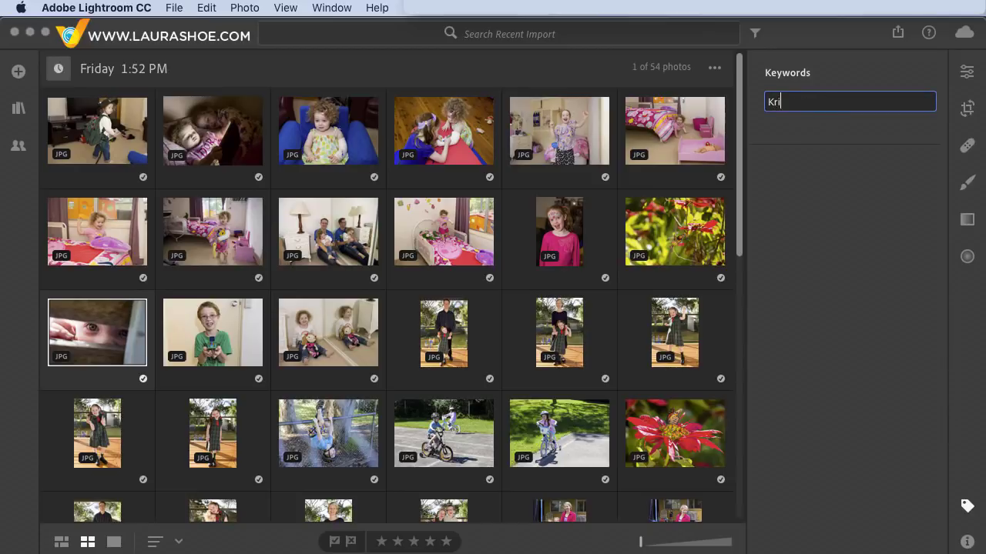
pyautogui.write('stin')
pyautogui.press('Return')
pyautogui.click(19, 110)
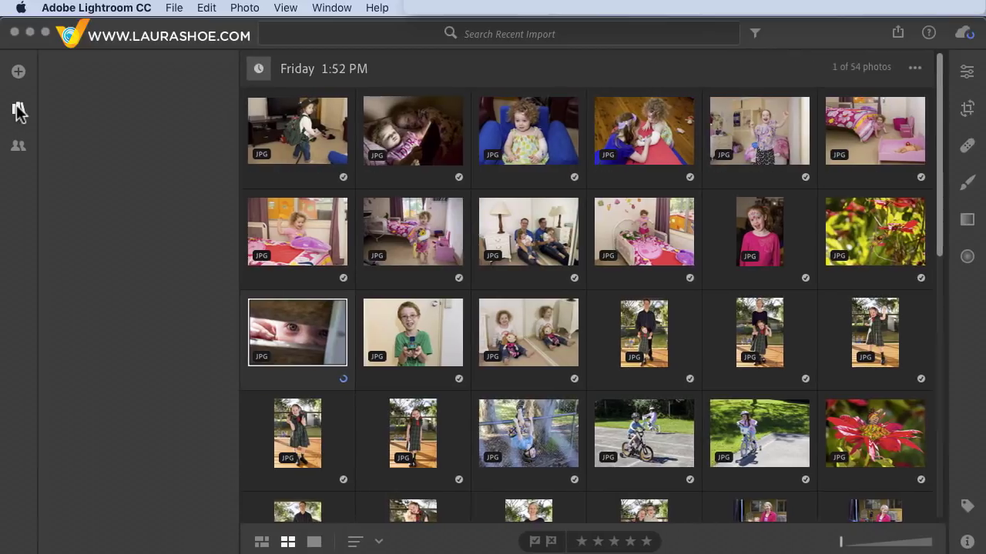
# Switch to the People view showing the two Matt groups (4 and 2 photos).
pyautogui.click(123, 302)
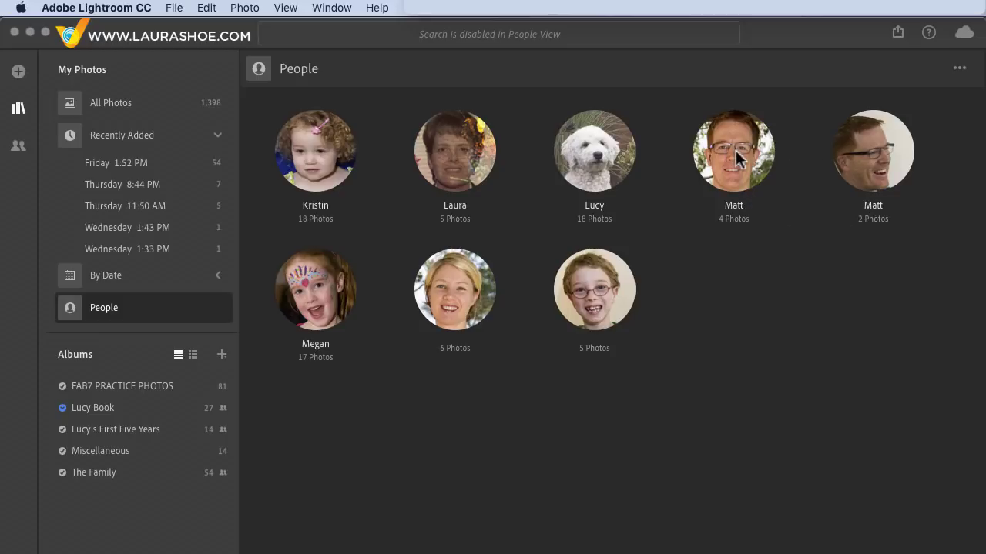
# Merge the two Matt face groups into one Matt person, confirming they are the same person.
pyautogui.click(959, 69)
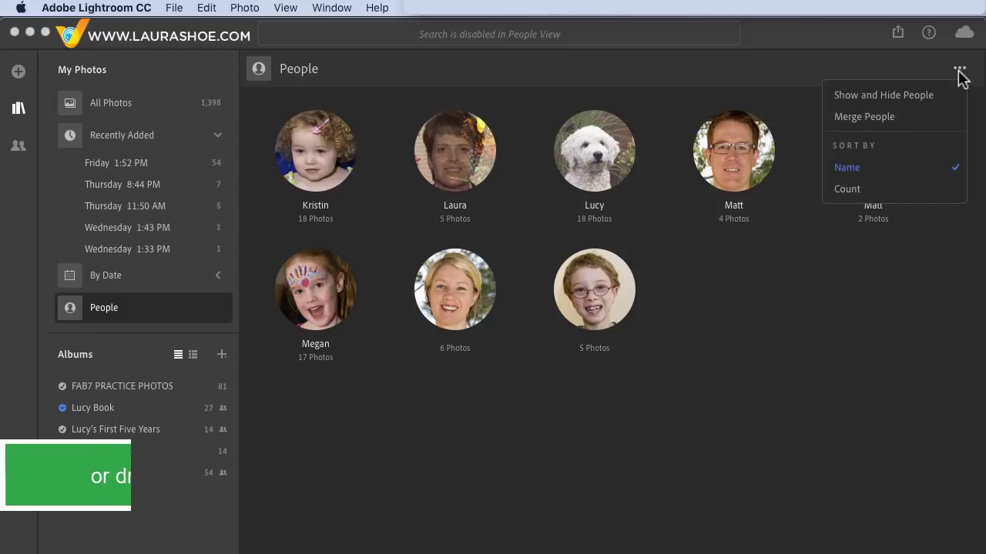
pyautogui.click(889, 117)
pyautogui.click(704, 123)
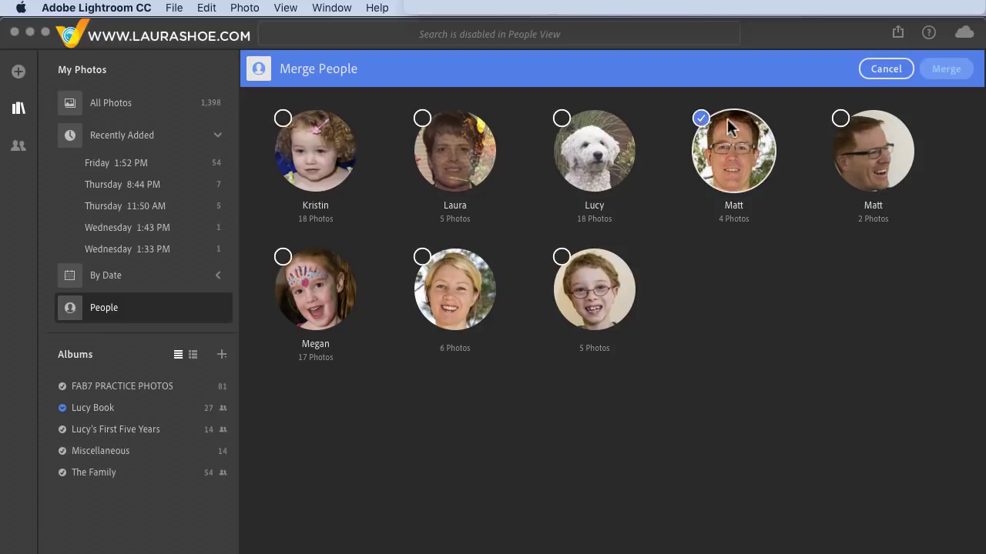
pyautogui.click(841, 120)
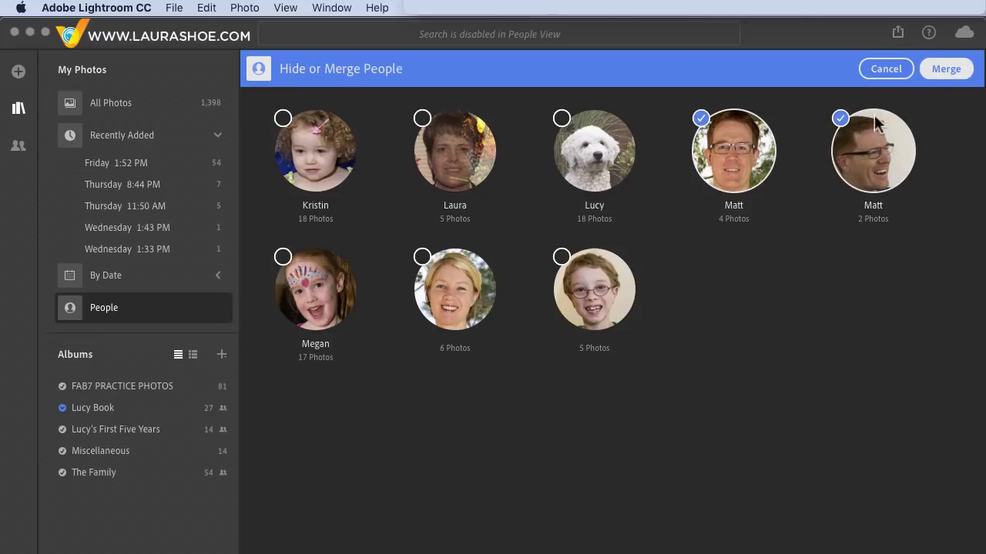
pyautogui.click(947, 71)
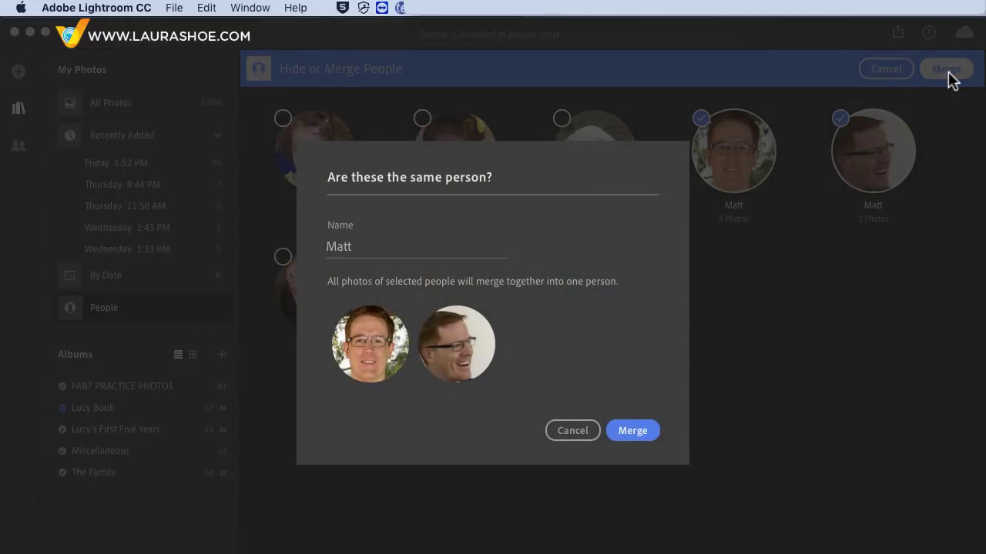
pyautogui.click(643, 433)
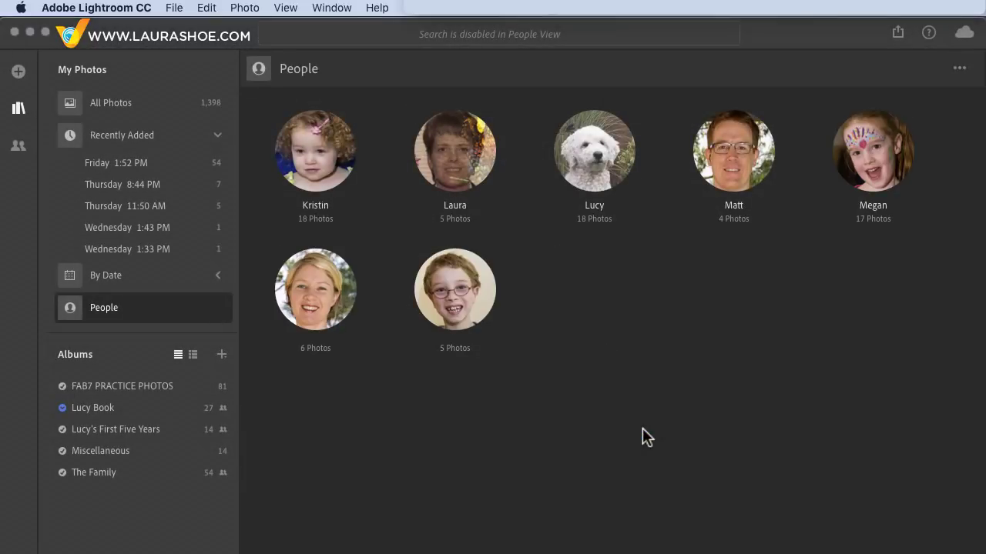